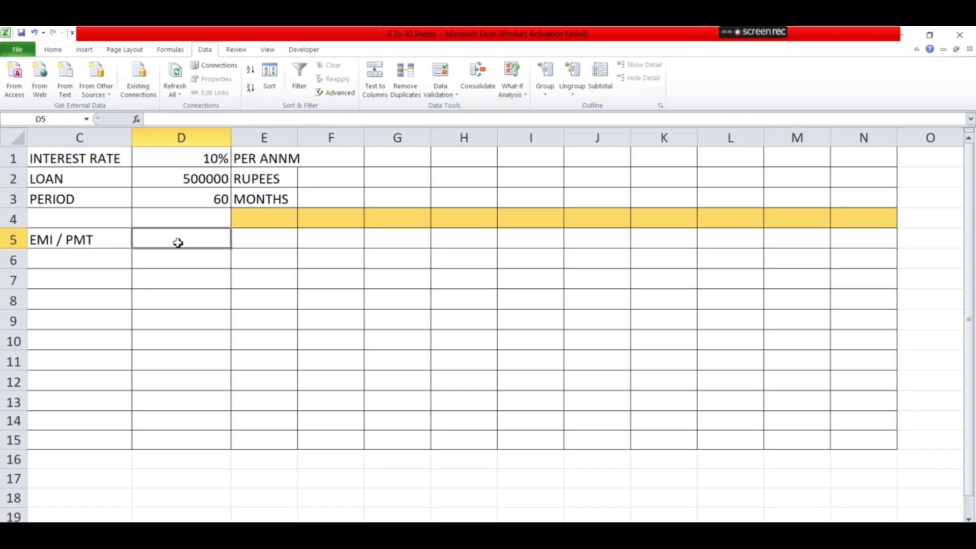
Calculate the loan EMI in D5 with the formula =PMT(D1/12,D3,-D2).
type("=")
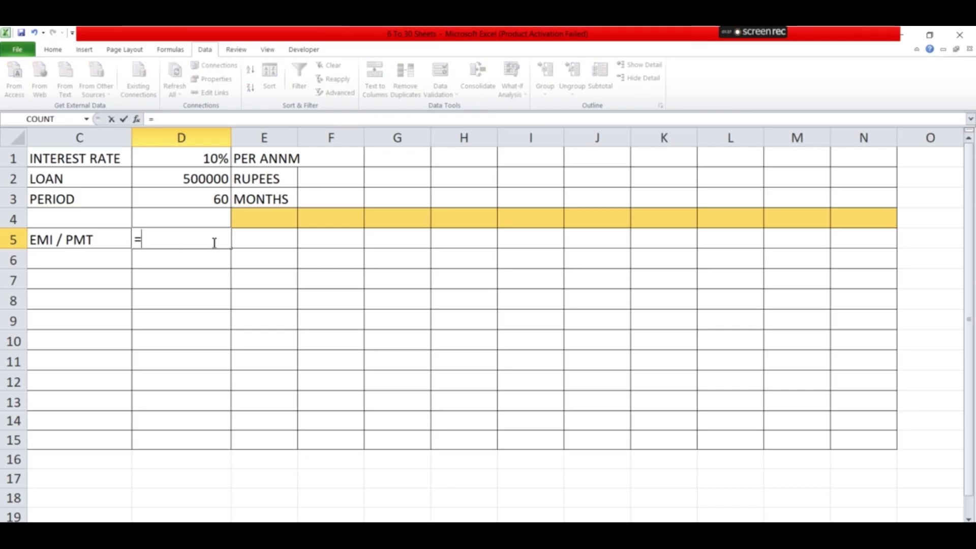
type("pmt")
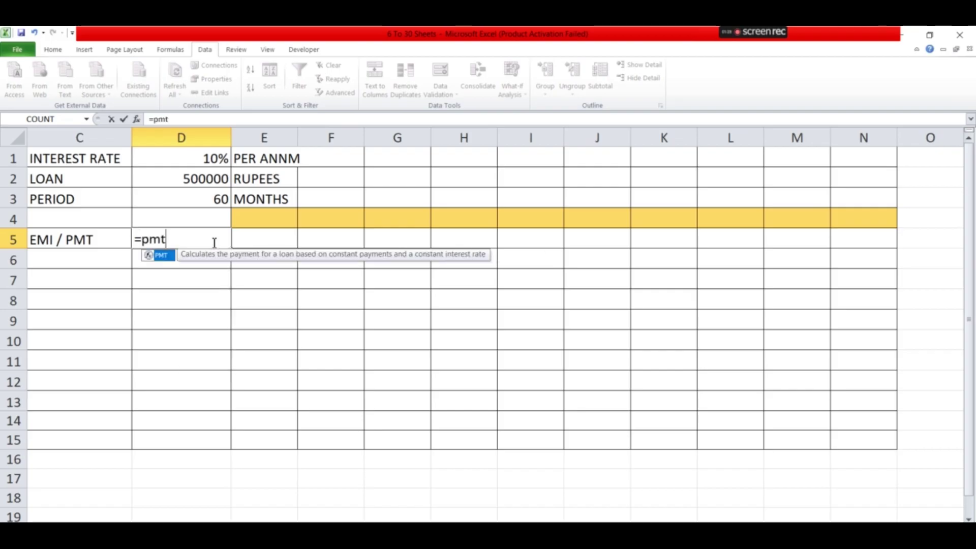
key("Tab")
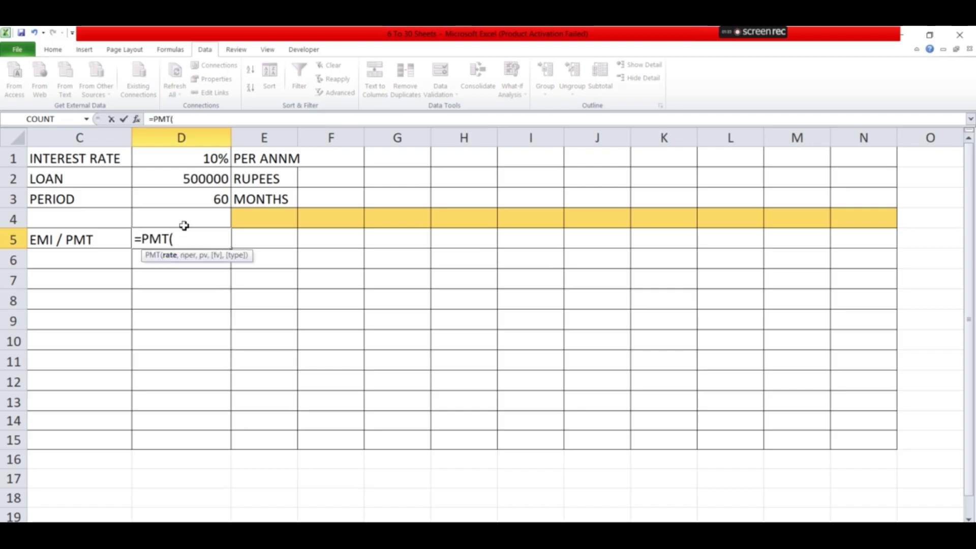
left_click(214, 162)
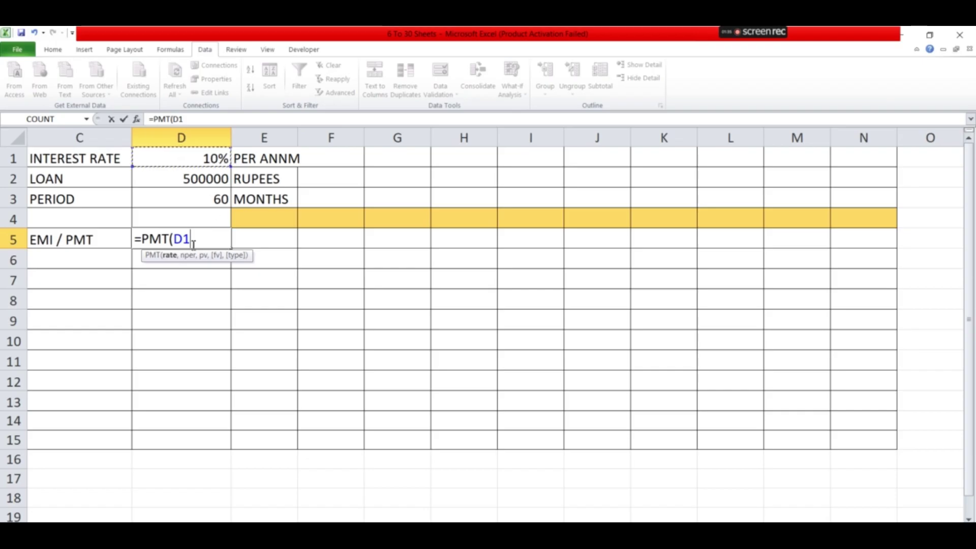
type("/12")
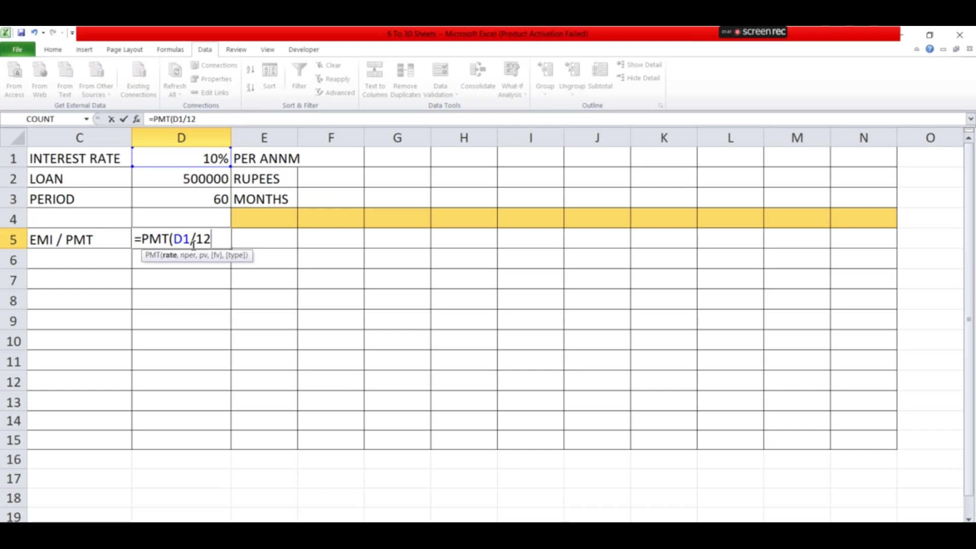
type(",")
left_click(217, 200)
type(",-")
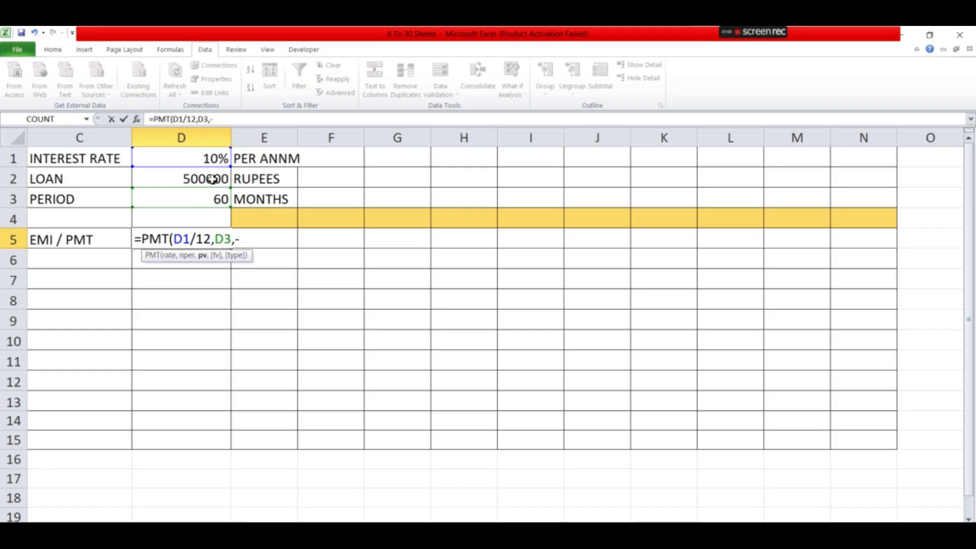
left_click(212, 179)
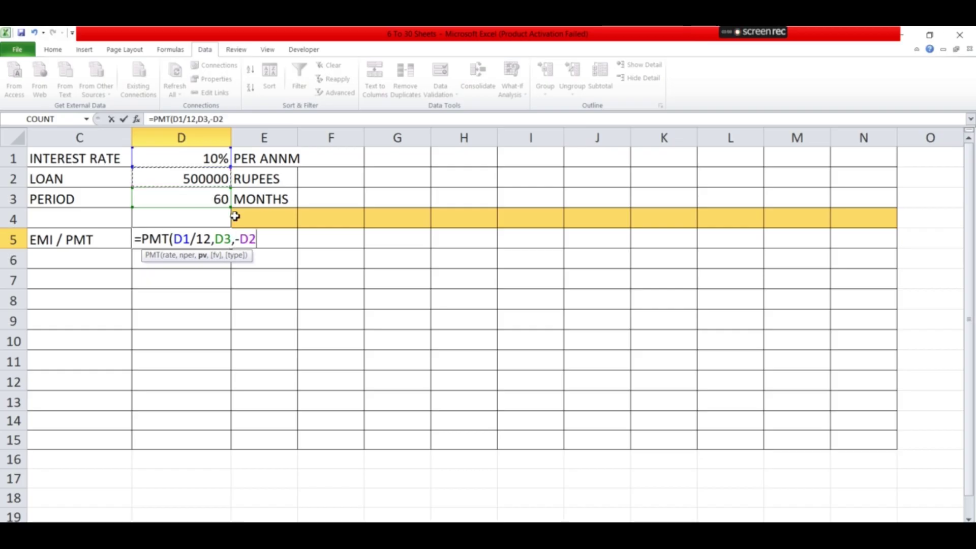
key("Return")
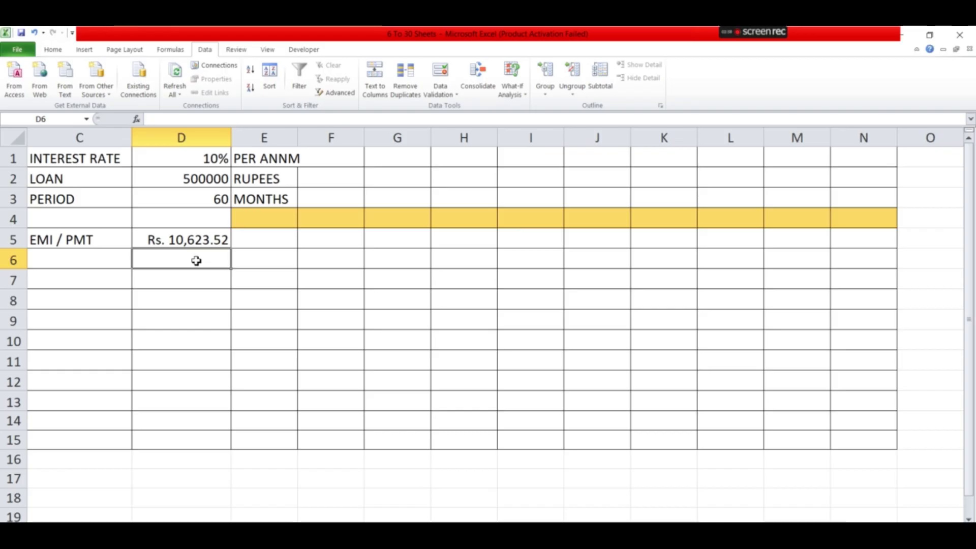
Fill D6:D15 with loan amounts from 100000 to 1000000 in increments of 100000.
type("100000")
key("Return")
type("200")
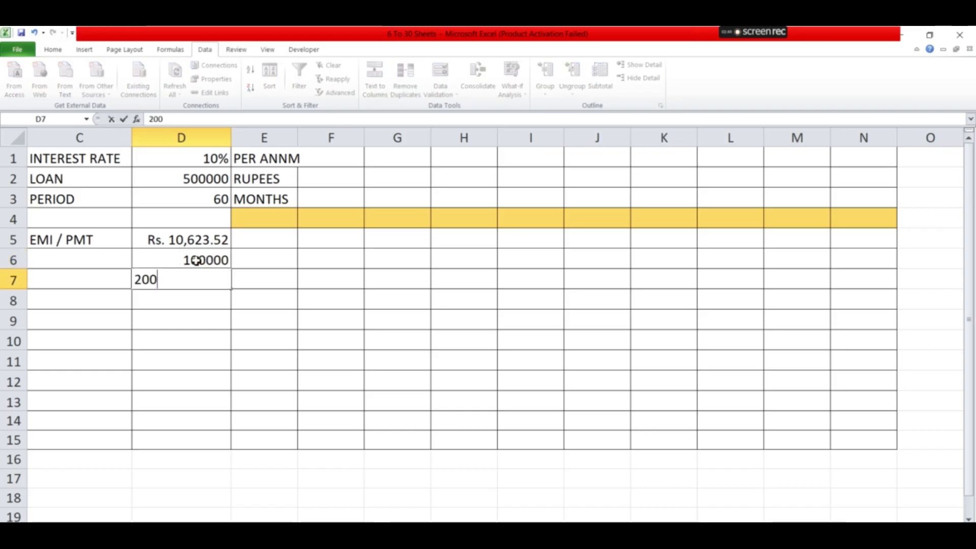
type("000")
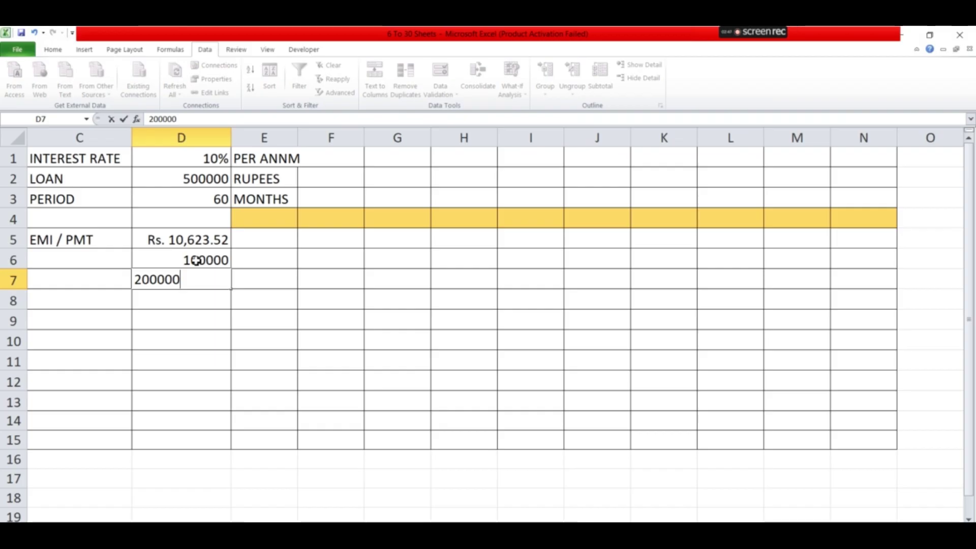
left_click(211, 260)
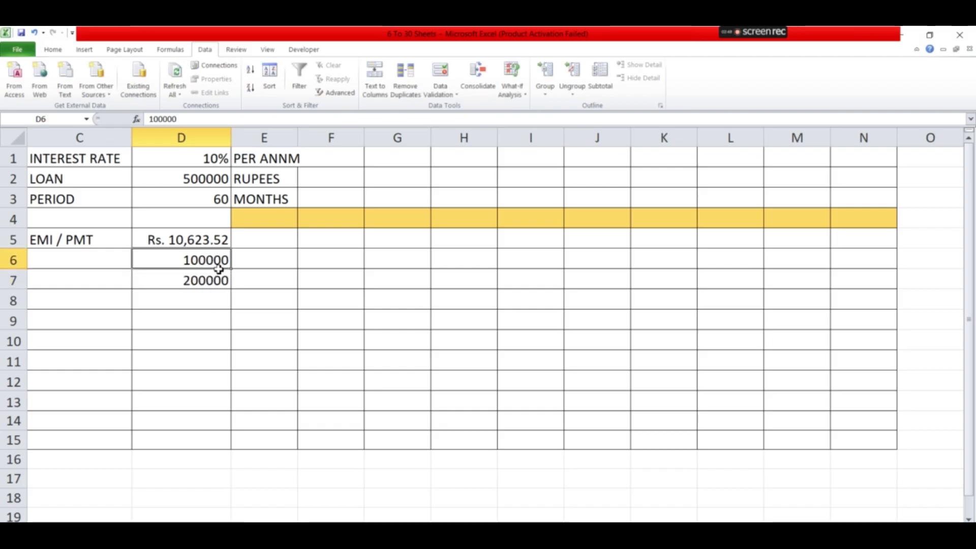
left_click_drag(219, 269, 239, 443)
Fill E5:N5 with loan periods from 12 to 120 months in increments of 12.
left_click(261, 243)
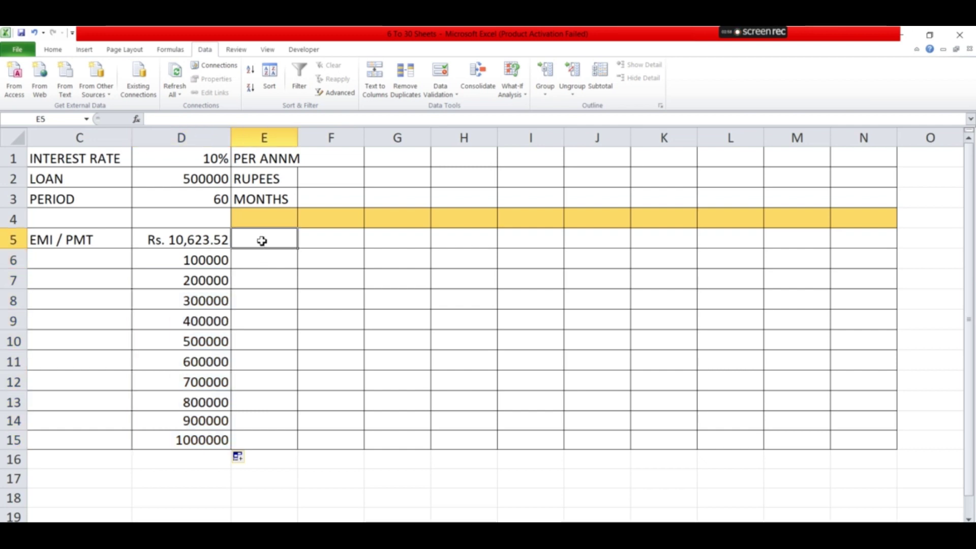
type("12")
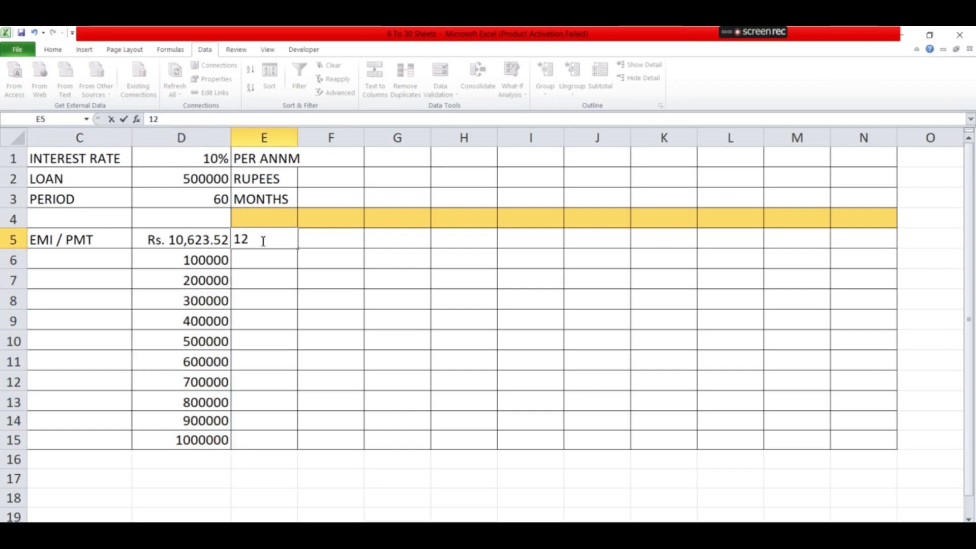
key("Tab")
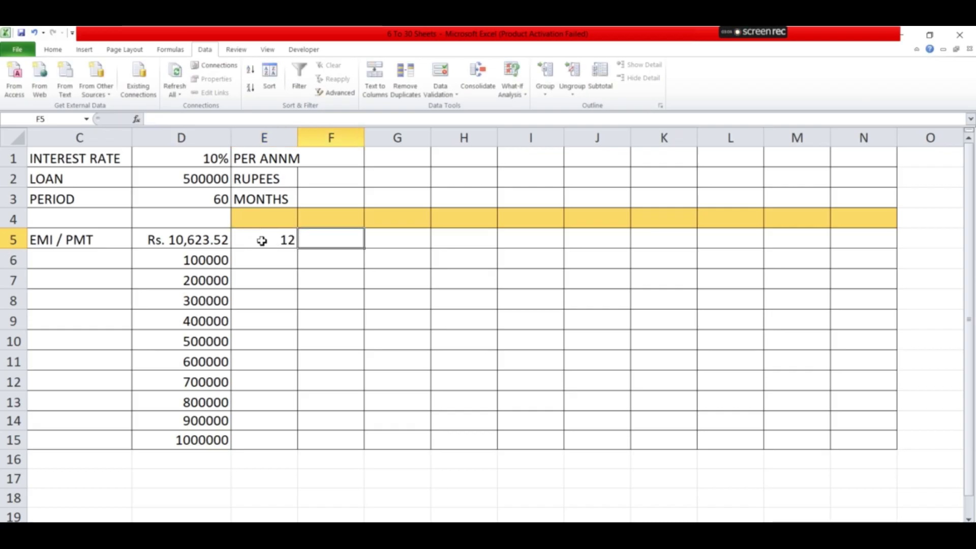
type("24")
key("Tab")
left_click(290, 240)
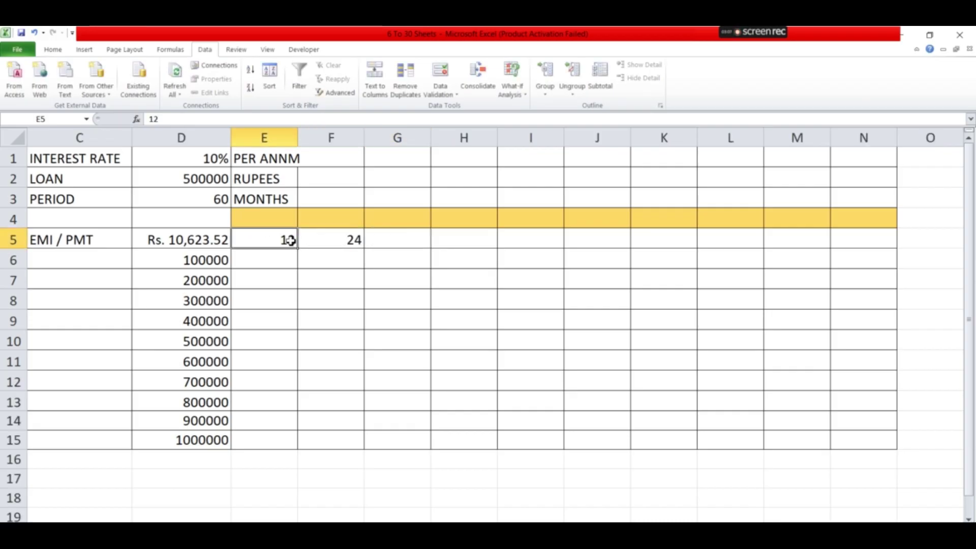
left_click_drag(288, 238, 868, 211)
Label the period columns in E4:N4 as a series from 1 Year to 10 Year.
left_click(261, 225)
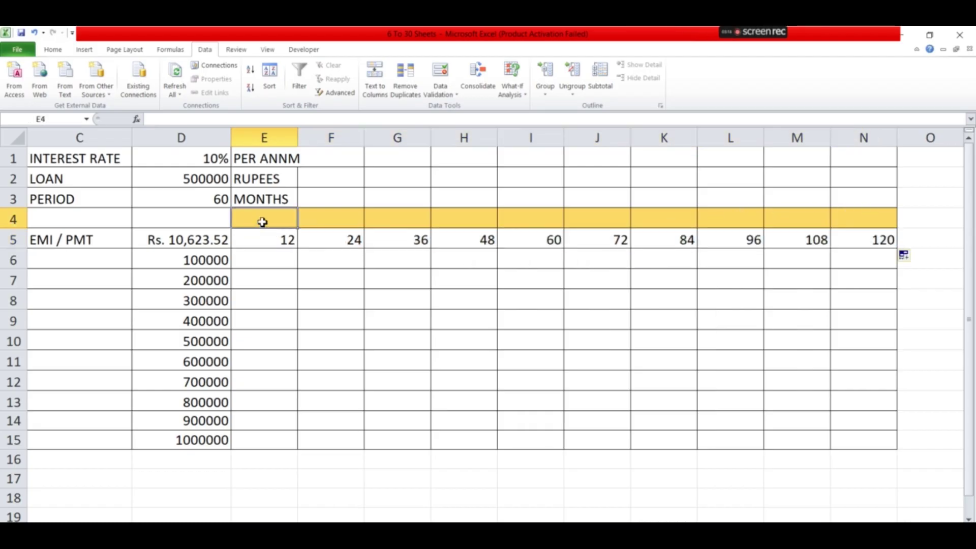
type("1 Year")
left_click_drag(298, 228, 867, 223)
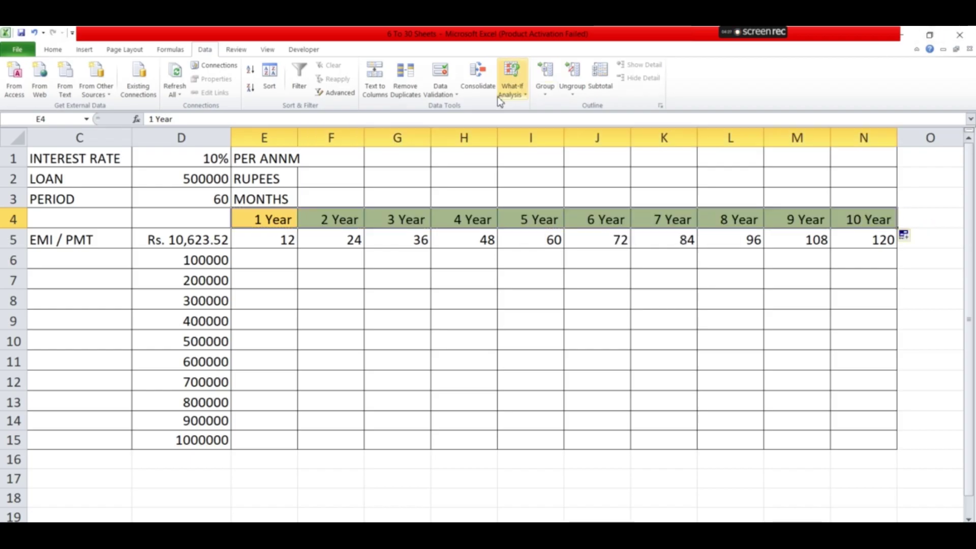
left_click(652, 312)
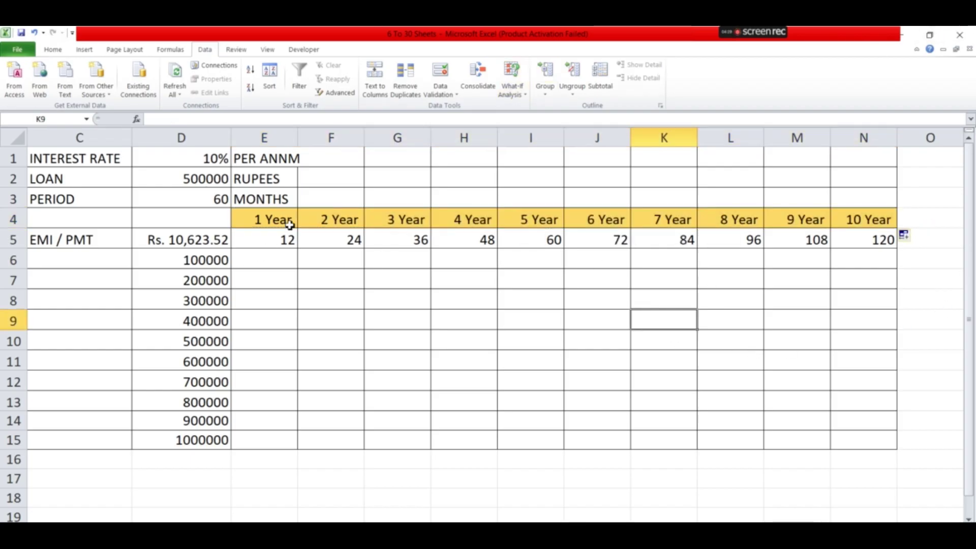
Create a two-variable What-If data table over D5:N15 with D3 as row input cell and D2 as column input cell.
left_click(272, 261)
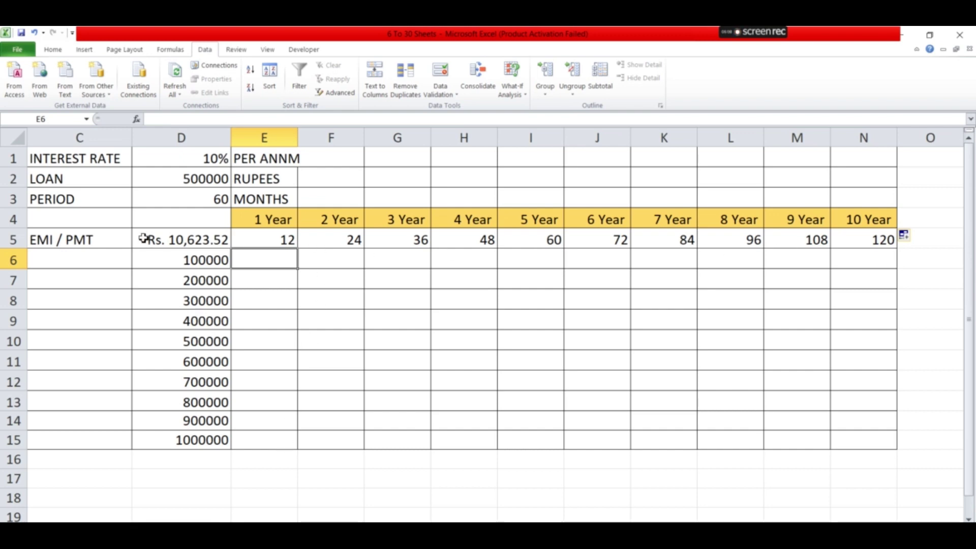
left_click_drag(140, 235, 885, 428)
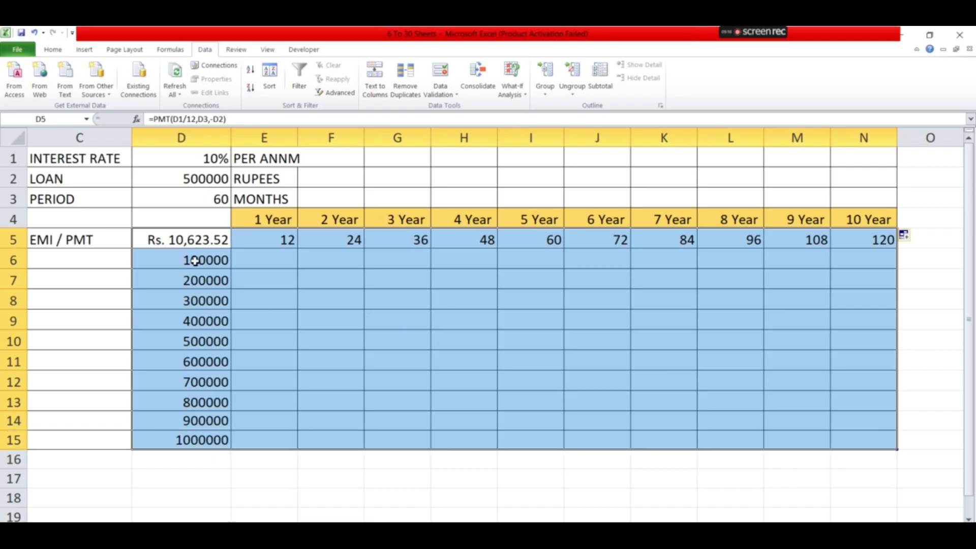
left_click(530, 100)
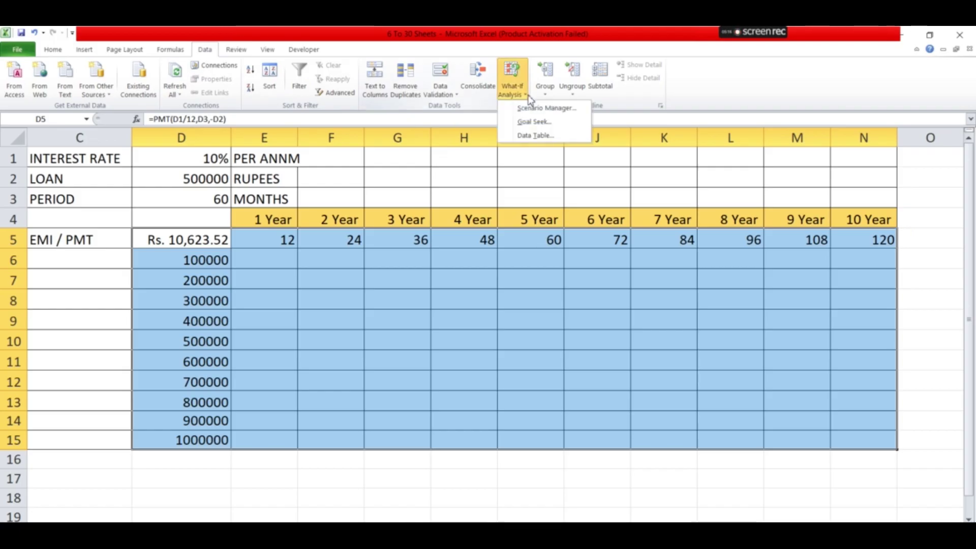
left_click(532, 136)
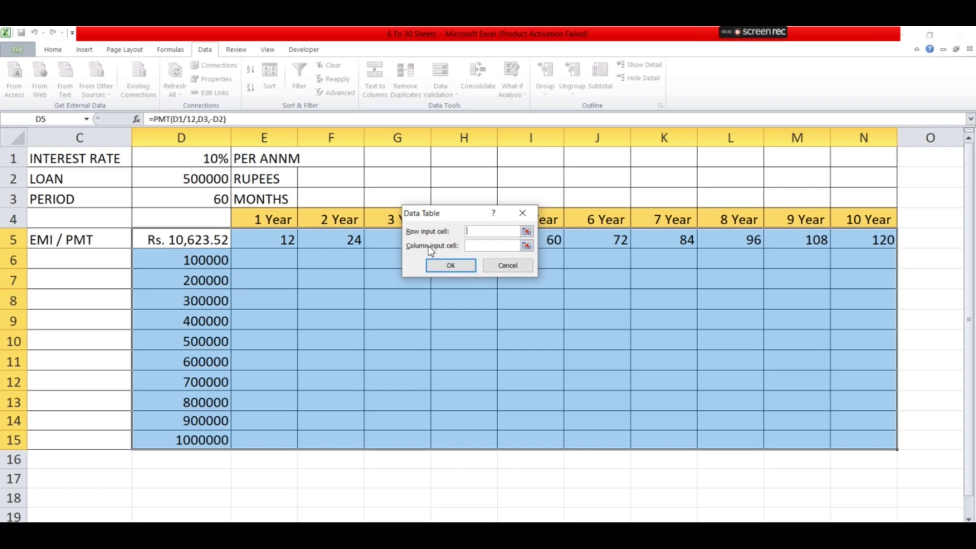
left_click(210, 200)
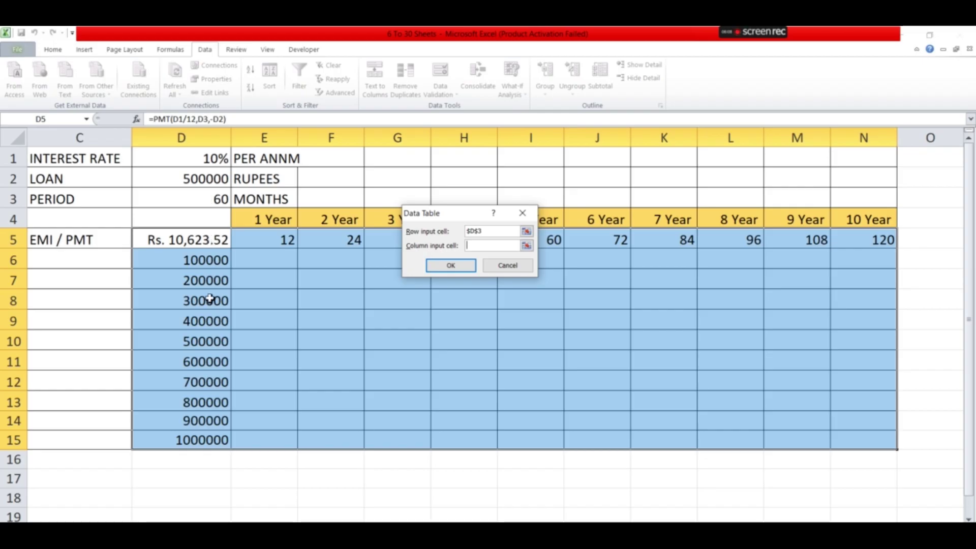
left_click(212, 182)
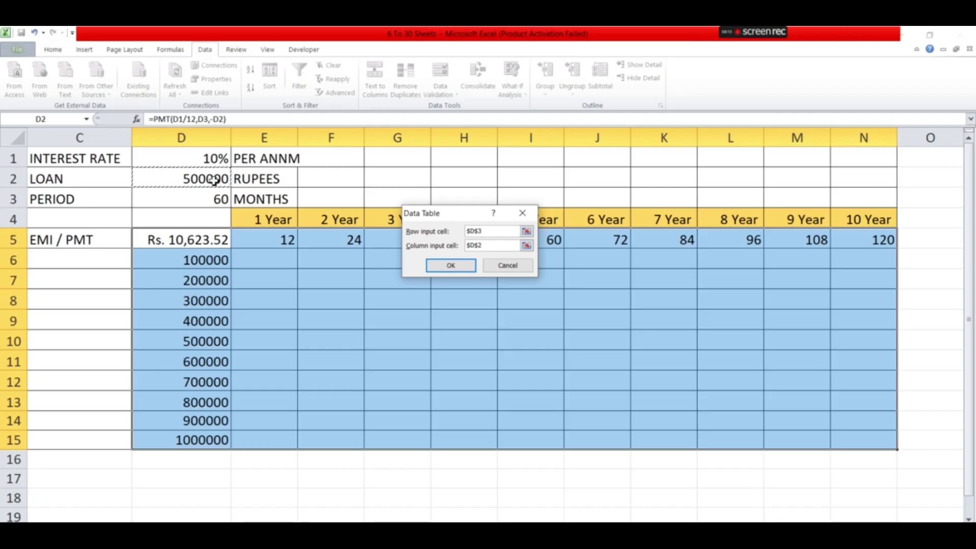
left_click(454, 266)
left_click(531, 341)
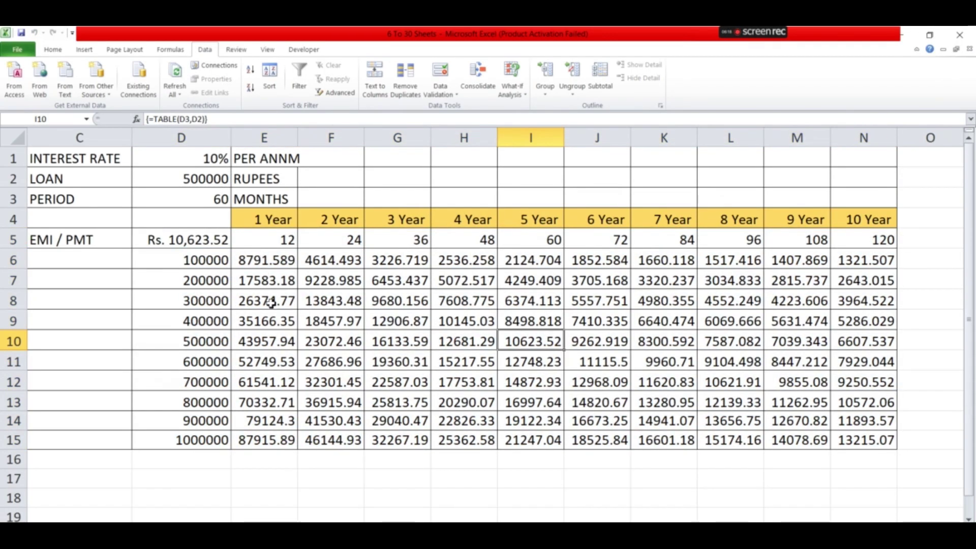
left_click(450, 321)
left_click(273, 283)
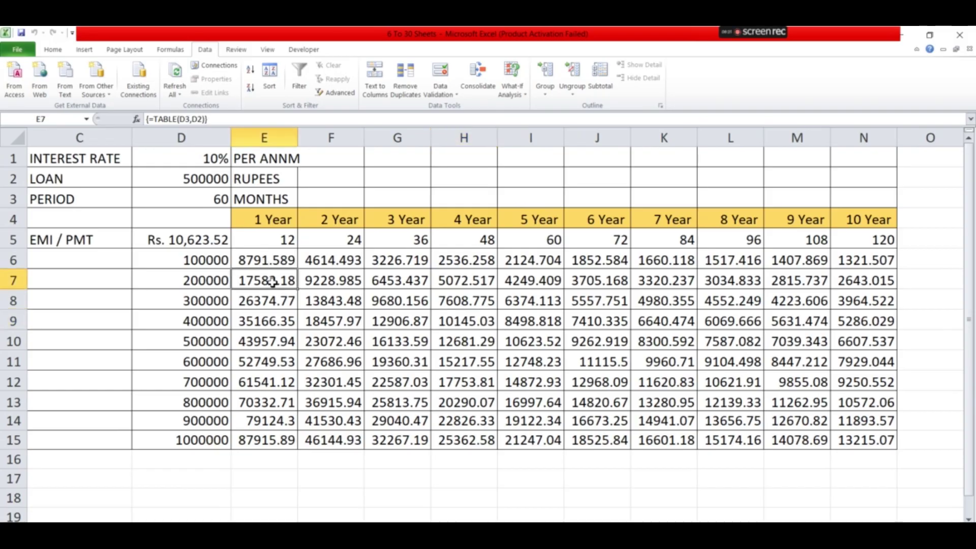